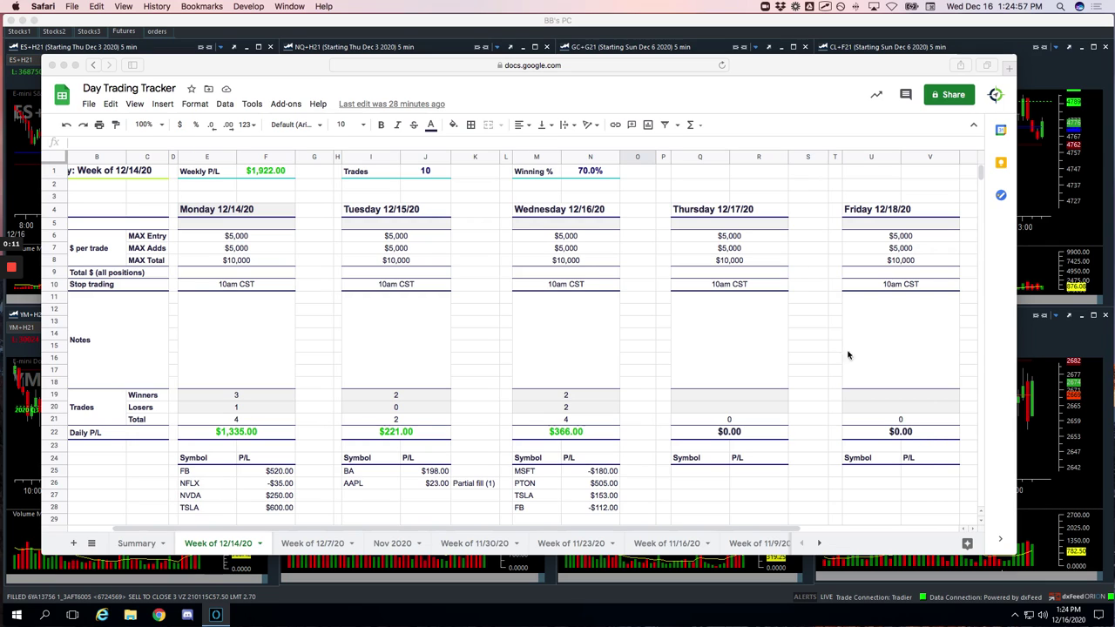
Circle Wednesday 12/16/20's $366.00 daily P/L and check off the MSFT -$180.00 result
scroll(693, 402, down, 1)
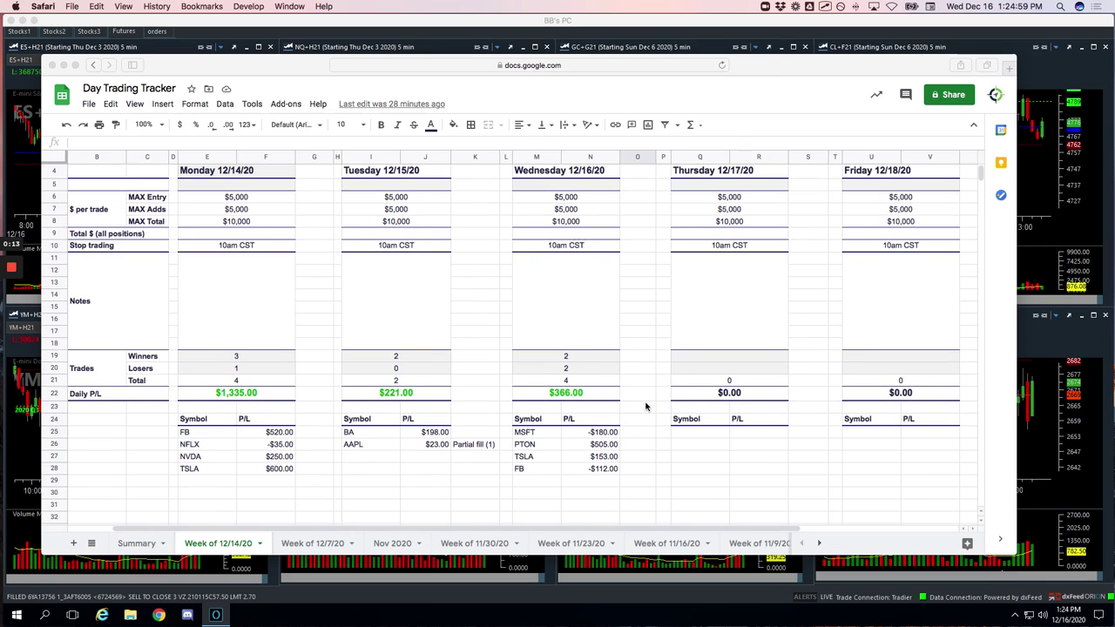
mouse_move(608, 396)
mouse_down()
mouse_move(558, 376)
mouse_move(570, 406)
mouse_move(603, 383)
mouse_up()
mouse_move(626, 426)
mouse_down()
mouse_move(647, 416)
mouse_move(629, 448)
mouse_move(655, 430)
mouse_move(635, 456)
mouse_move(657, 439)
mouse_up()
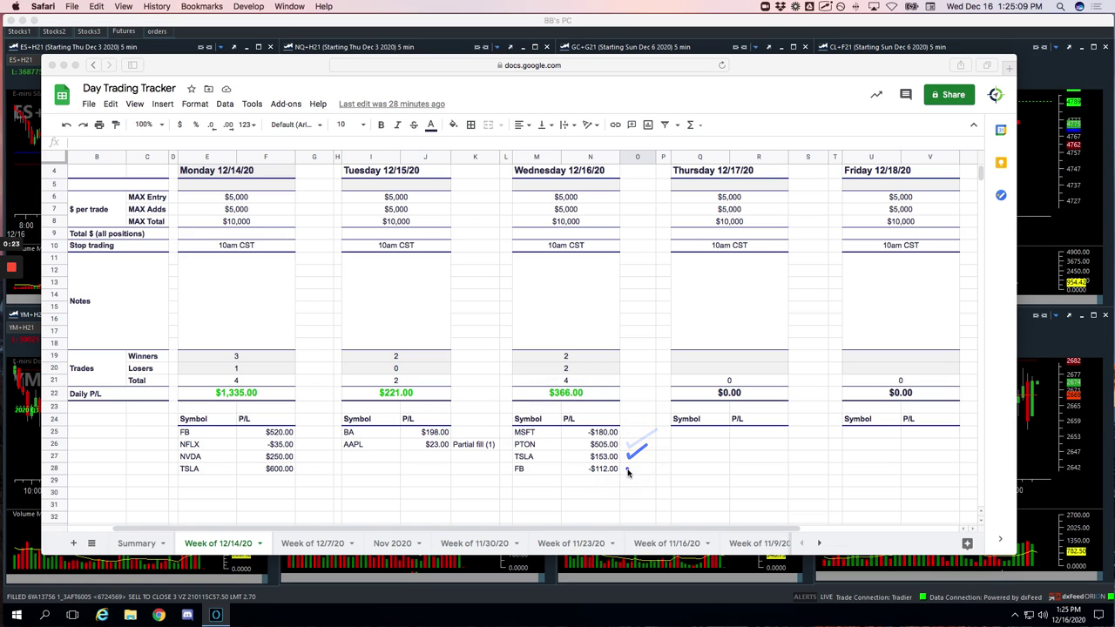
Check off the AMZN -$460.00, FB $110.00, /MNQ $214.50 and BABA $510.00 results
drag(629, 475, 657, 453)
scroll(666, 468, down, 15)
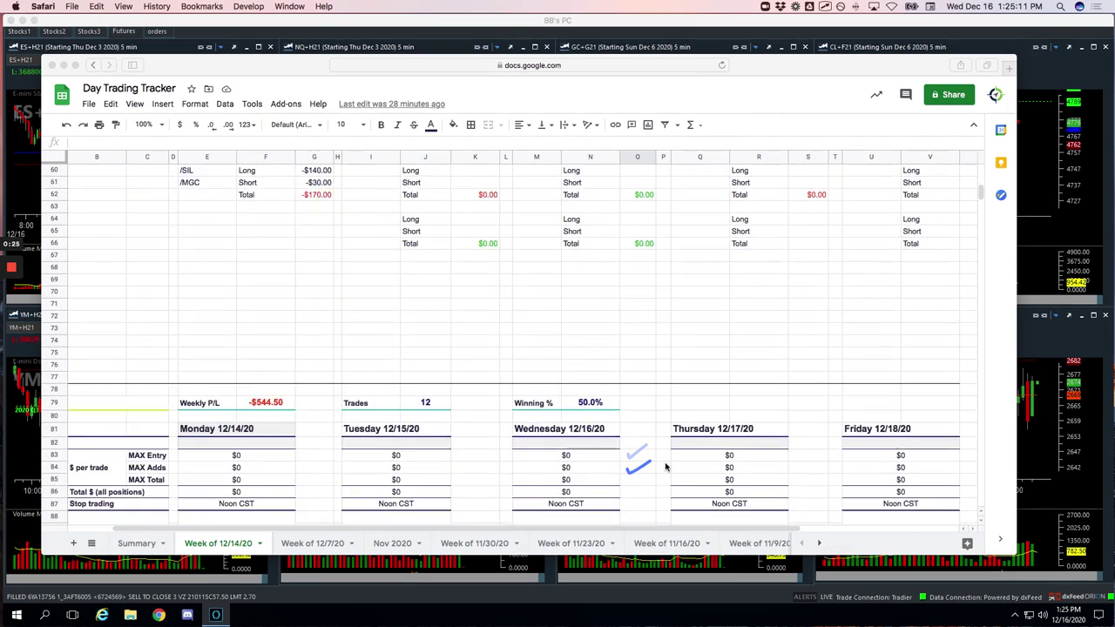
scroll(666, 468, down, 10)
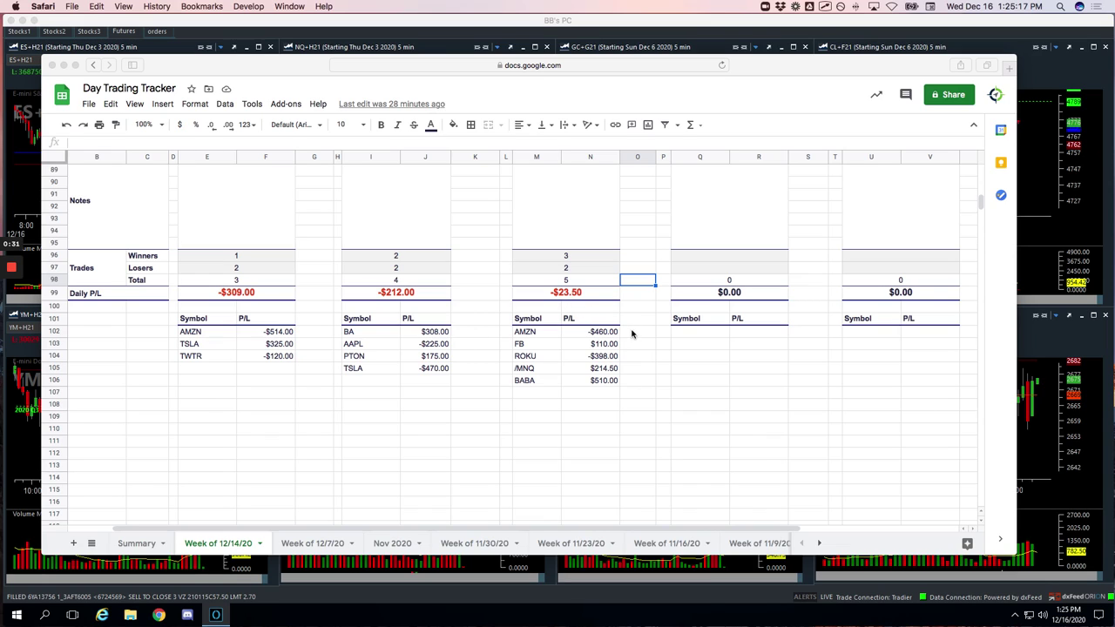
drag(624, 332, 640, 324)
drag(624, 344, 648, 345)
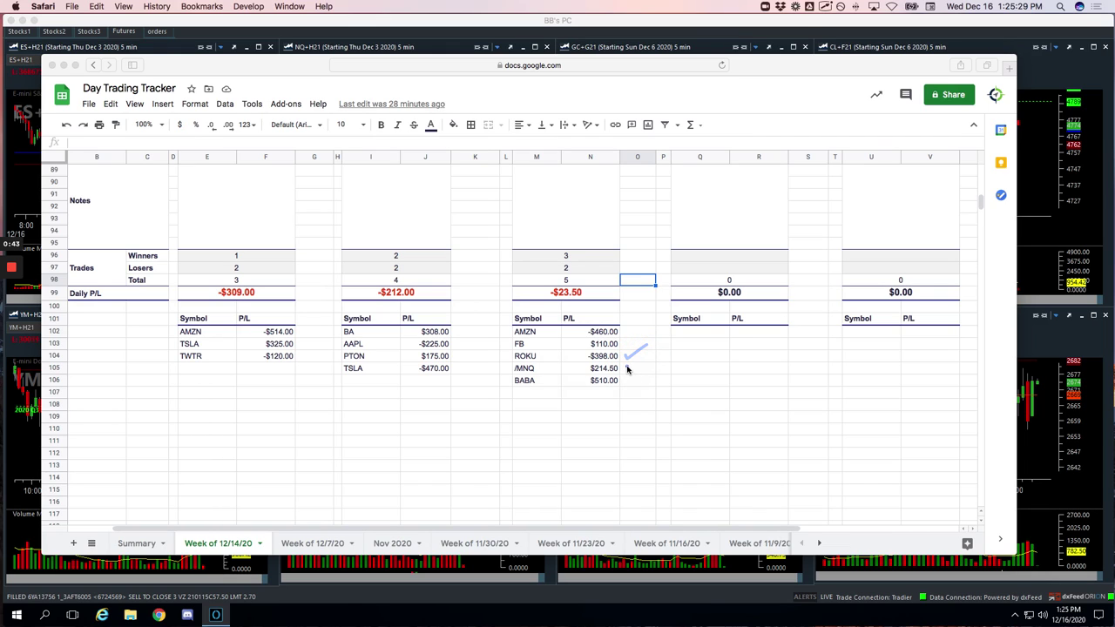
drag(627, 369, 642, 360)
drag(624, 381, 636, 372)
Hide the spreadsheet and show the trading platform full screen on the Stocks1 charts
double_click(763, 69)
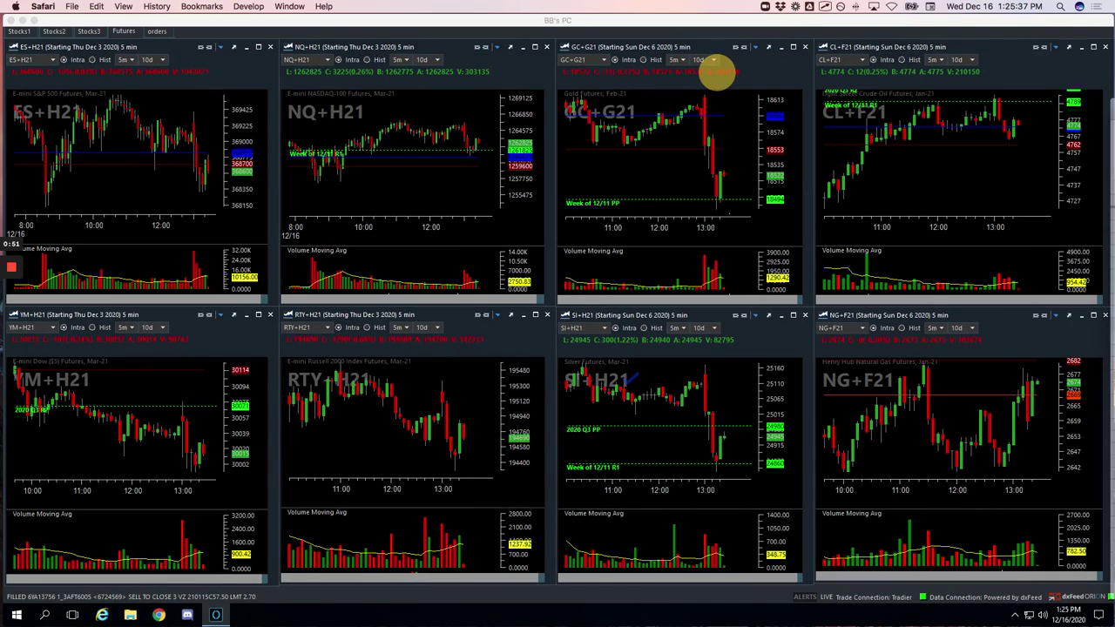
click(715, 73)
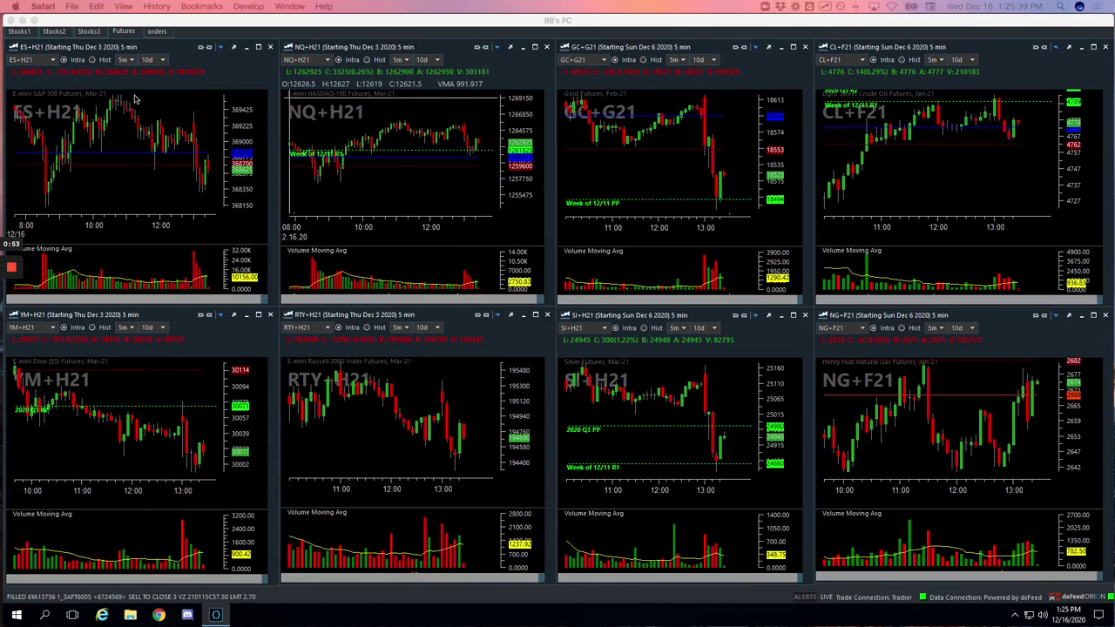
click(34, 21)
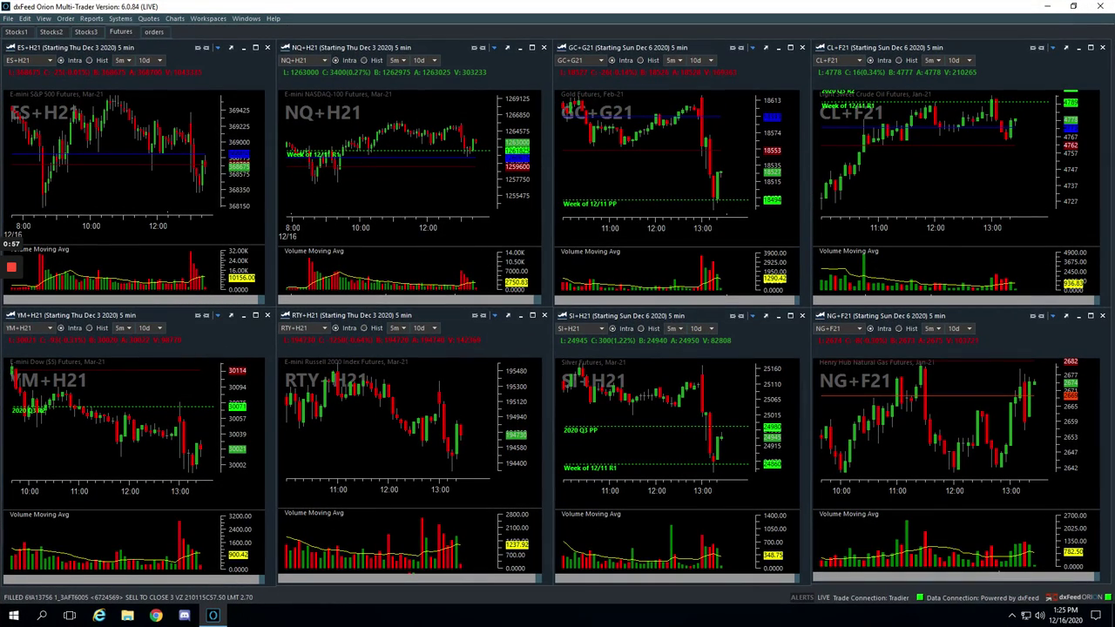
click(17, 32)
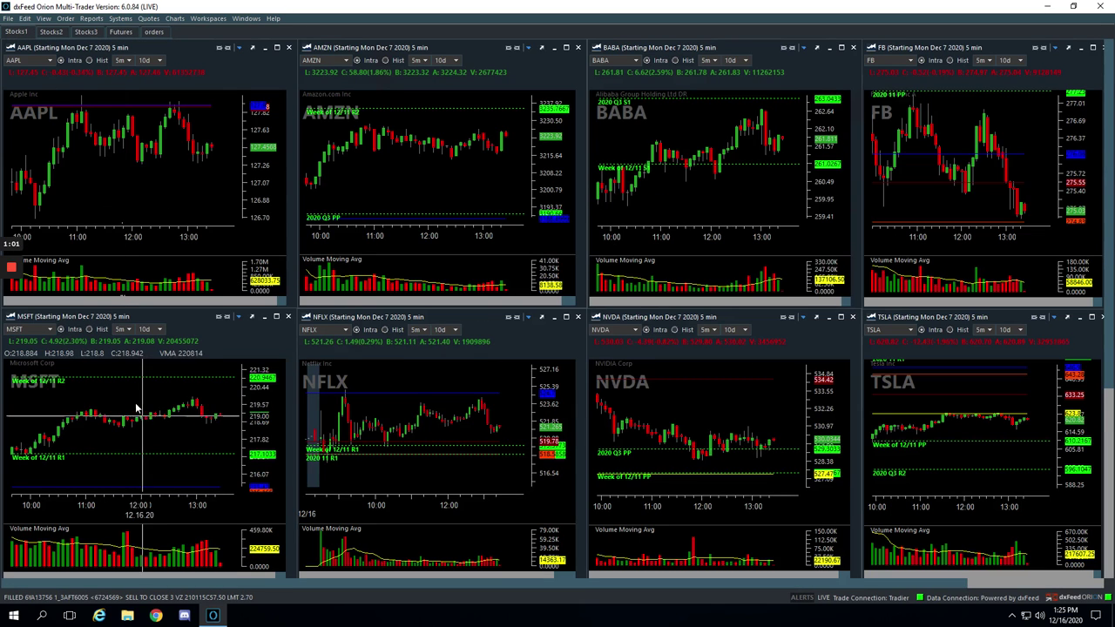
Pan the MSFT 5-min chart to the morning and draw a line at the 8:50 entry
drag(132, 405, 159, 453)
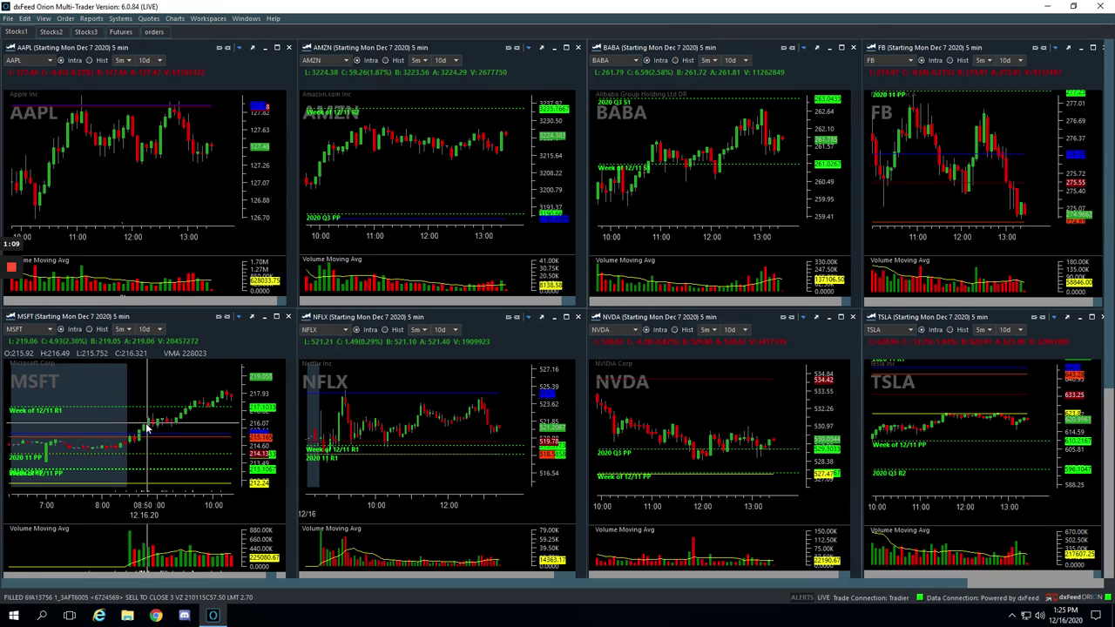
click(147, 424)
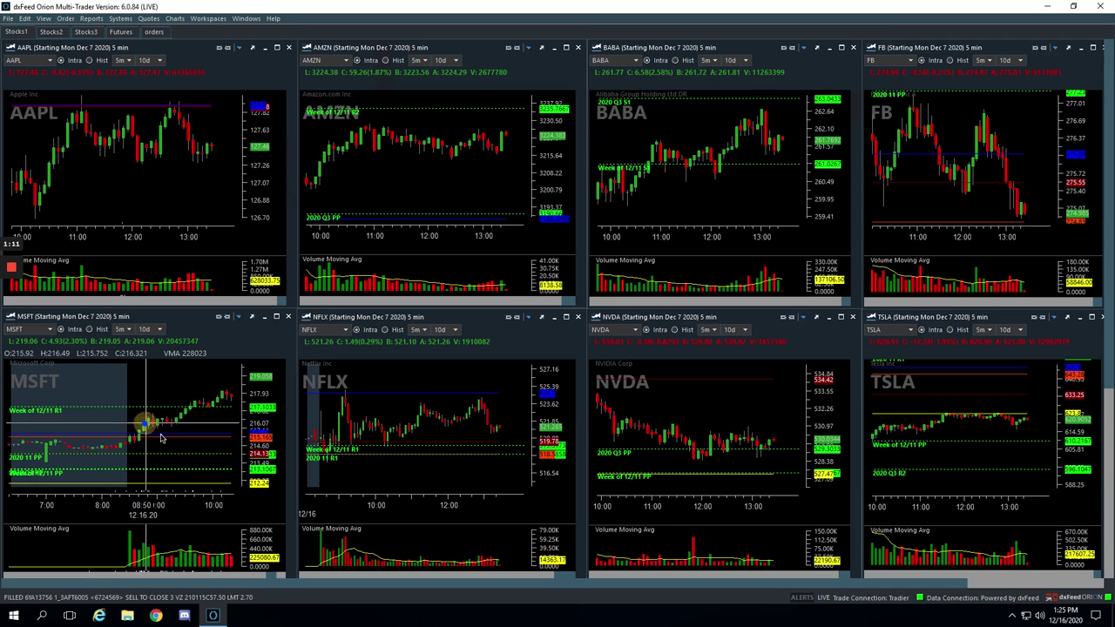
click(150, 425)
drag(150, 425, 175, 425)
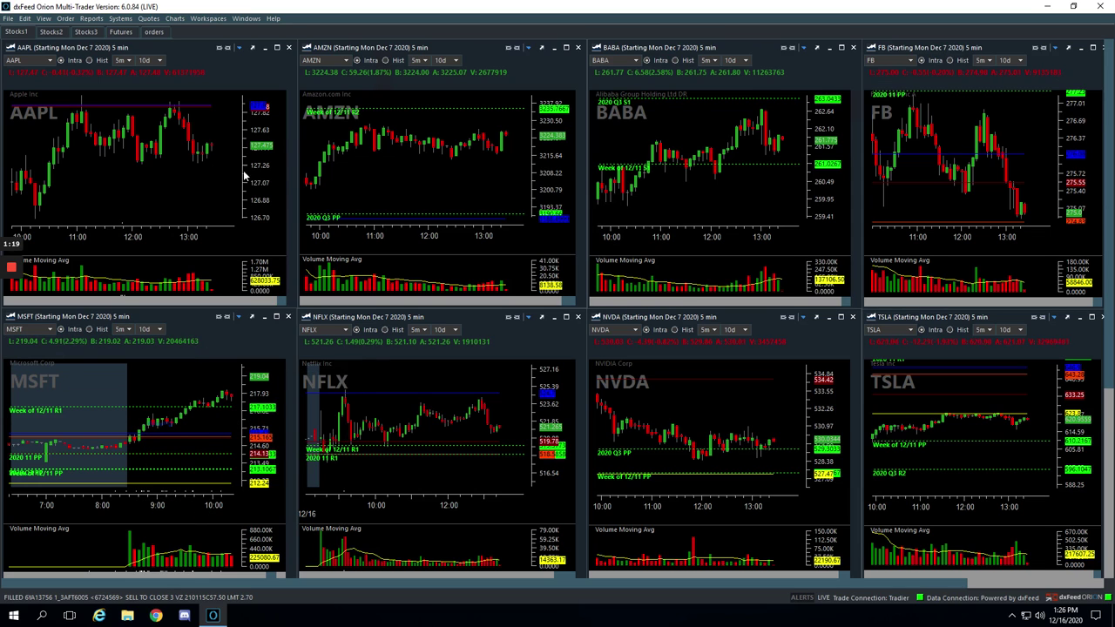
On Stocks2, mark the PTON early-morning entry with a line, then return to Stocks1
click(51, 31)
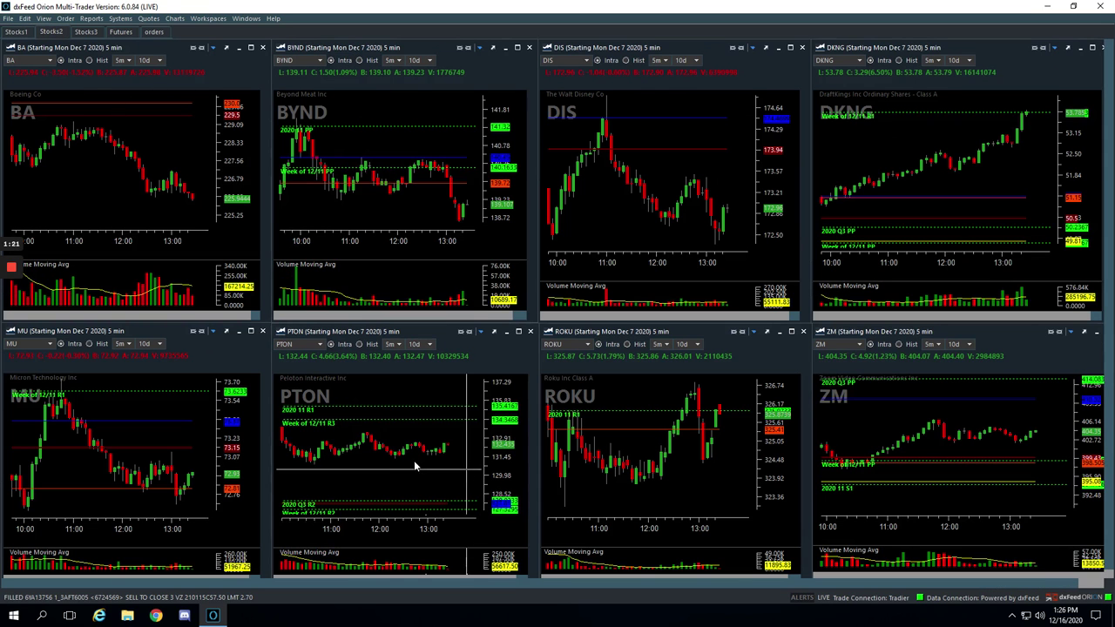
drag(443, 479, 339, 497)
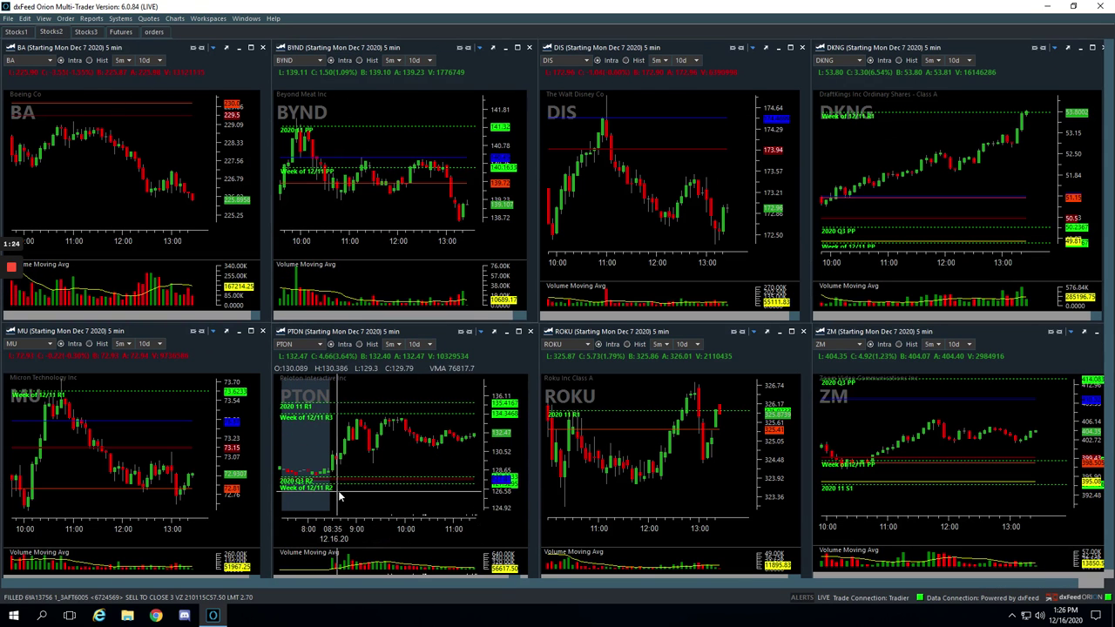
click(352, 426)
mouse_move(349, 439)
mouse_down()
mouse_move(356, 423)
mouse_move(372, 459)
mouse_up()
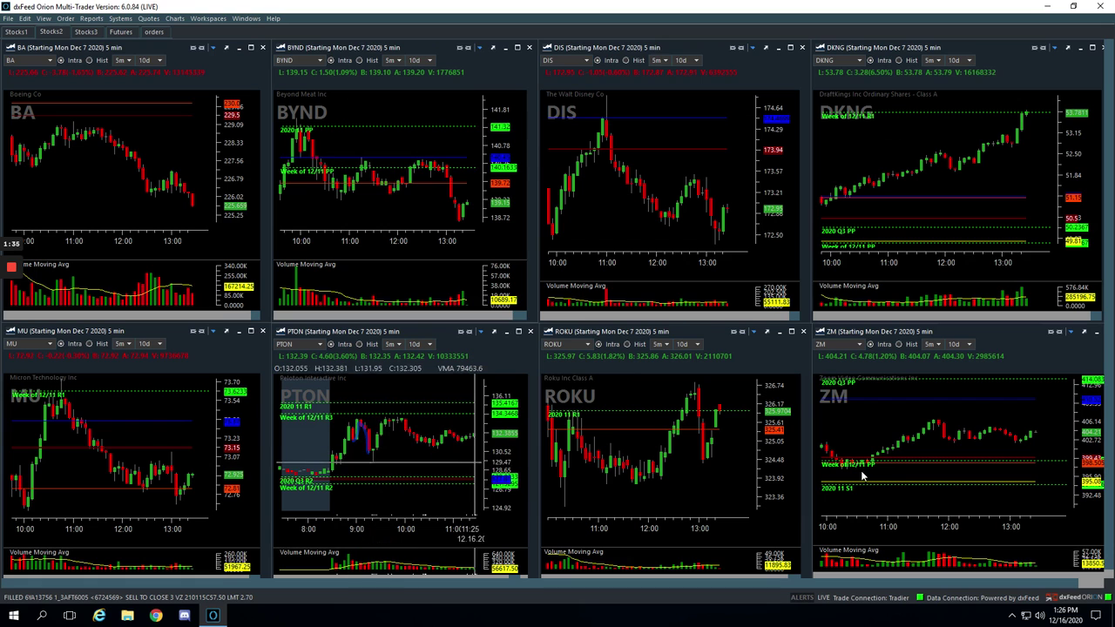
click(25, 32)
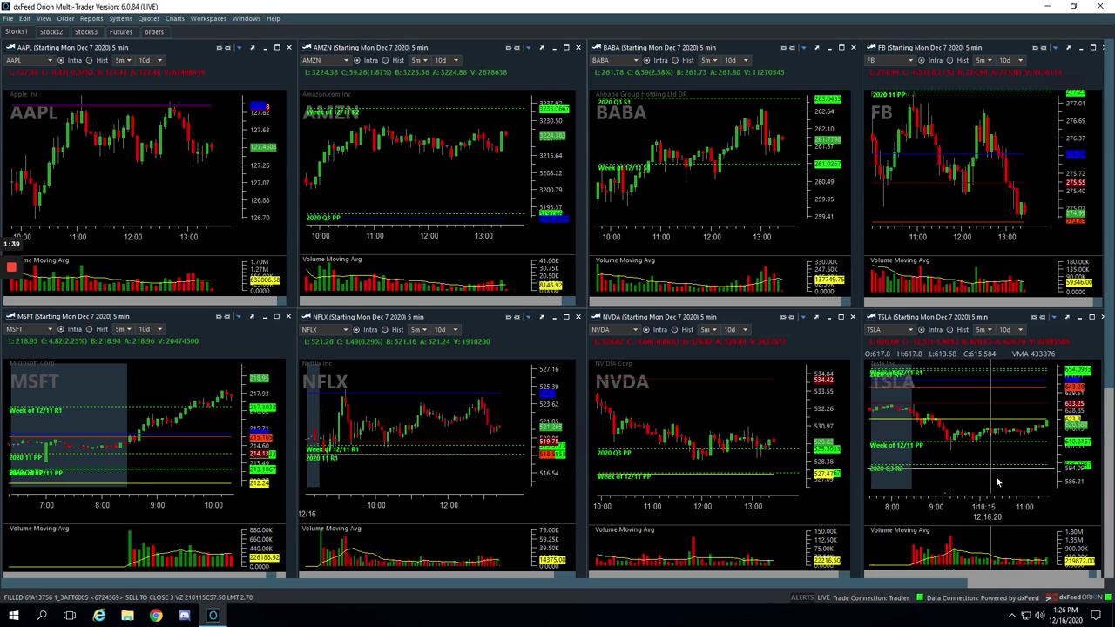
Draw blue lines at the TSLA entry and at the FB morning entry spike
drag(934, 418, 960, 432)
click(949, 443)
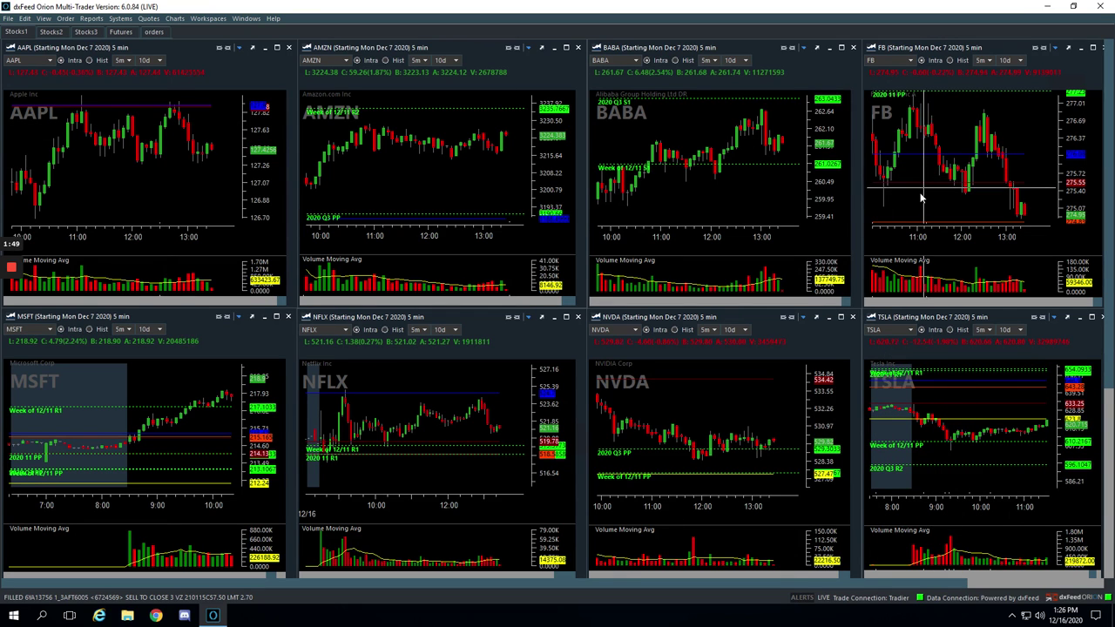
drag(921, 199, 994, 200)
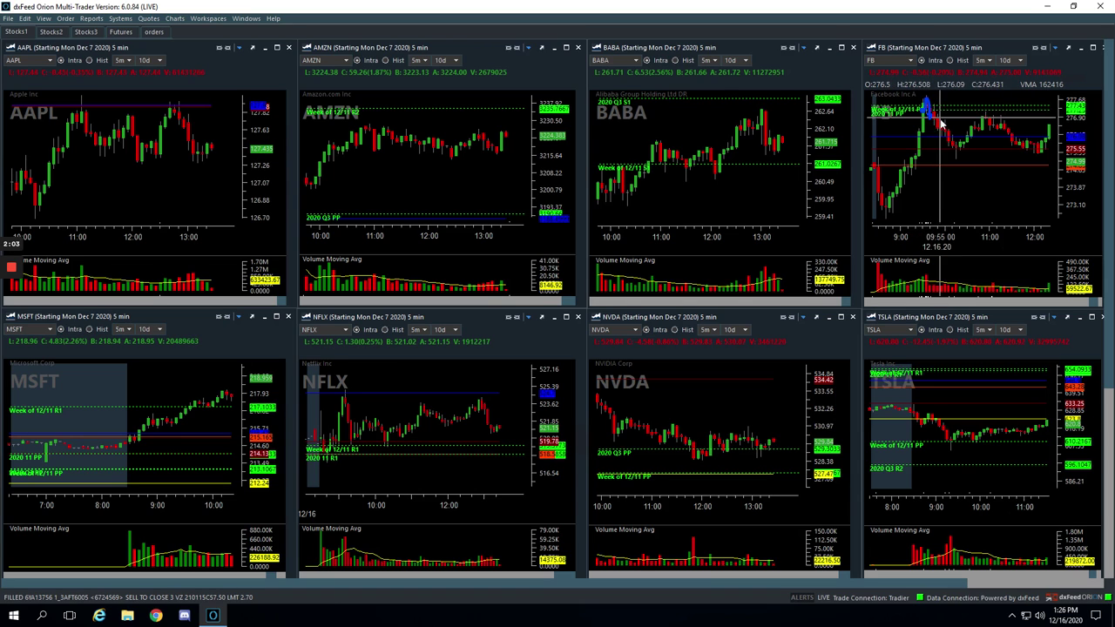
drag(929, 111, 956, 152)
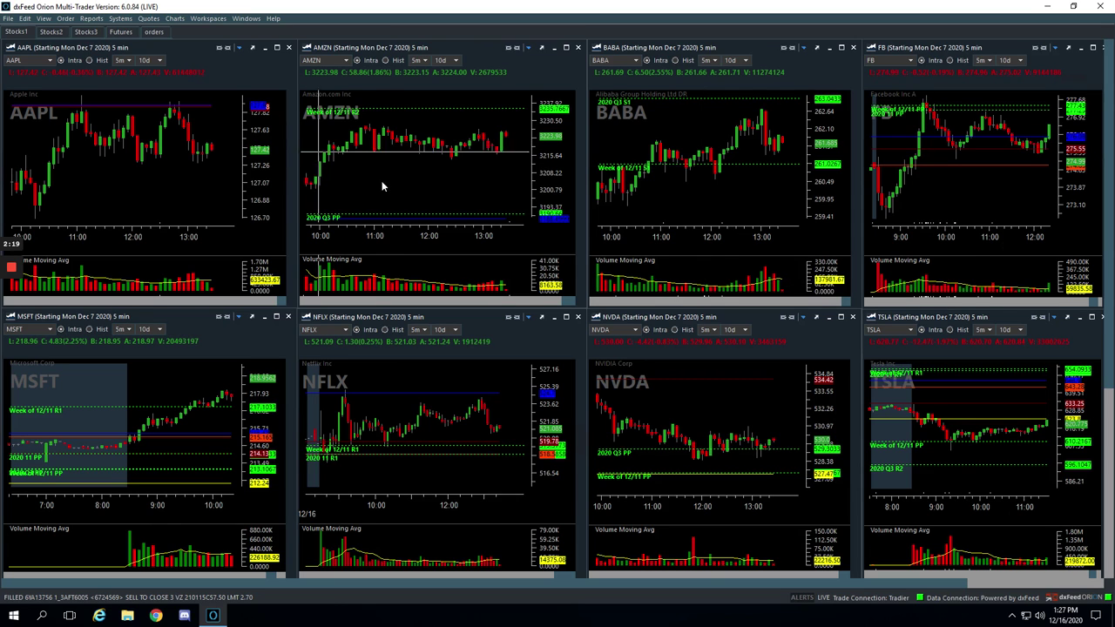
drag(386, 181, 517, 175)
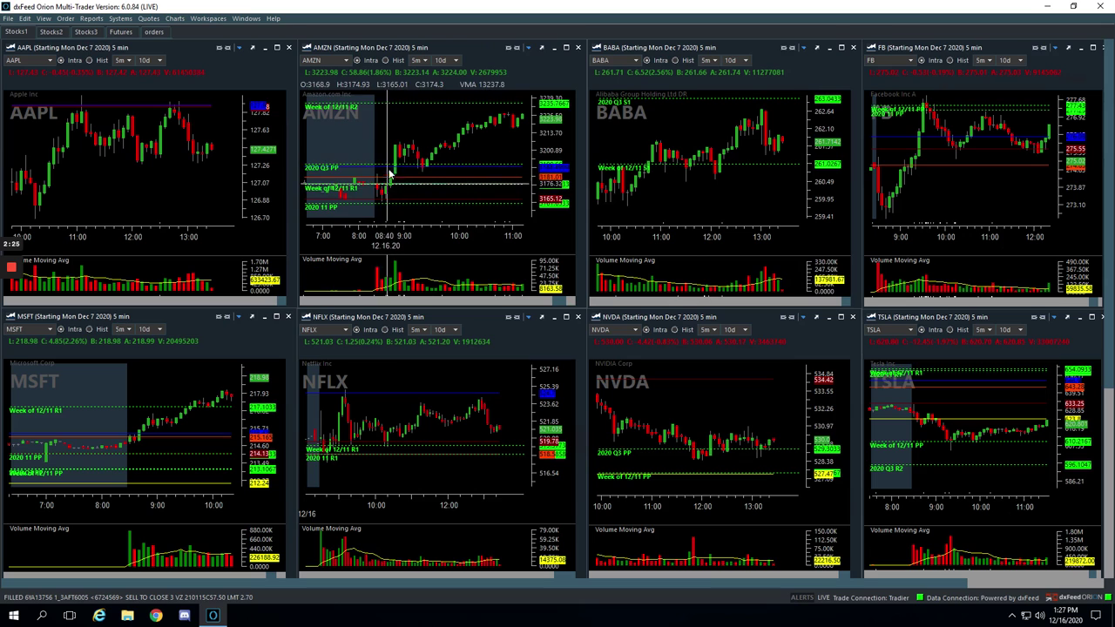
mouse_move(401, 157)
mouse_down()
mouse_move(418, 157)
mouse_move(422, 171)
mouse_up()
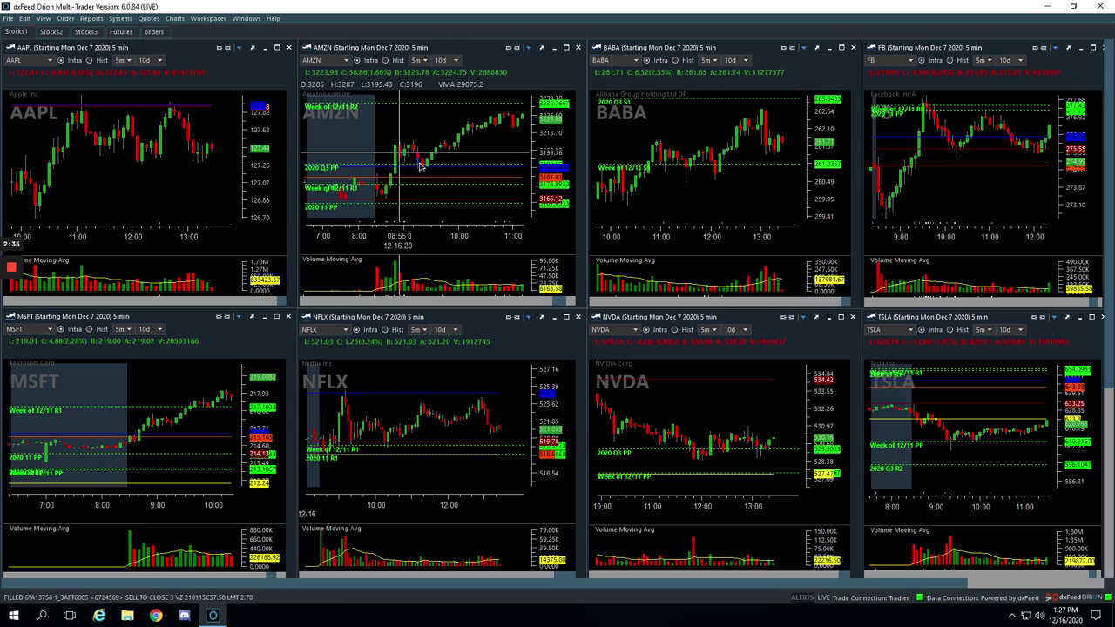
drag(418, 166, 426, 172)
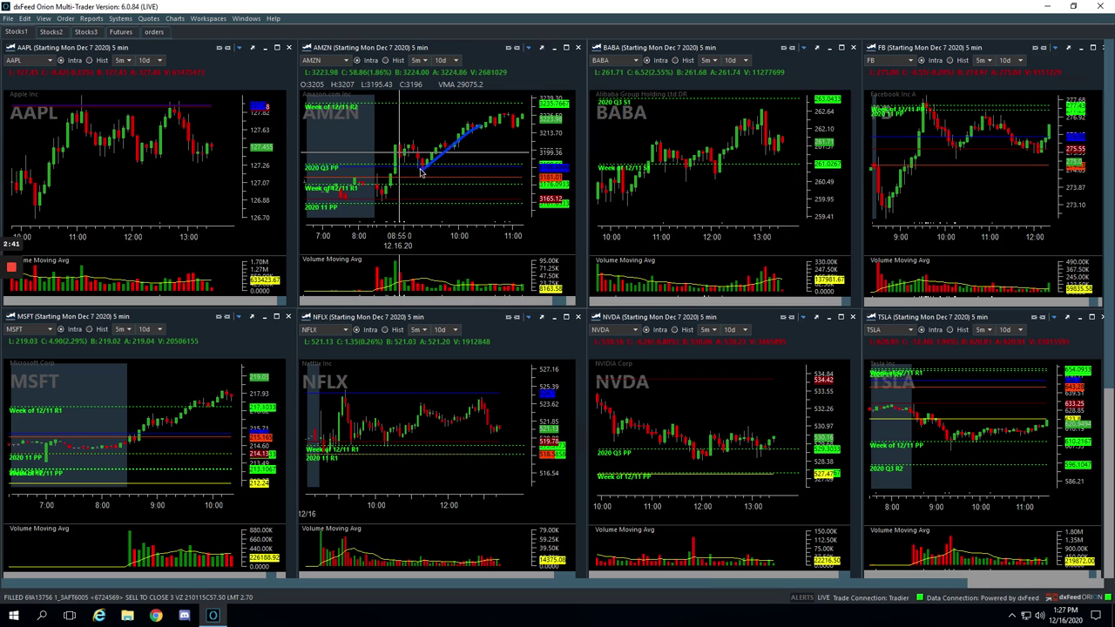
click(420, 164)
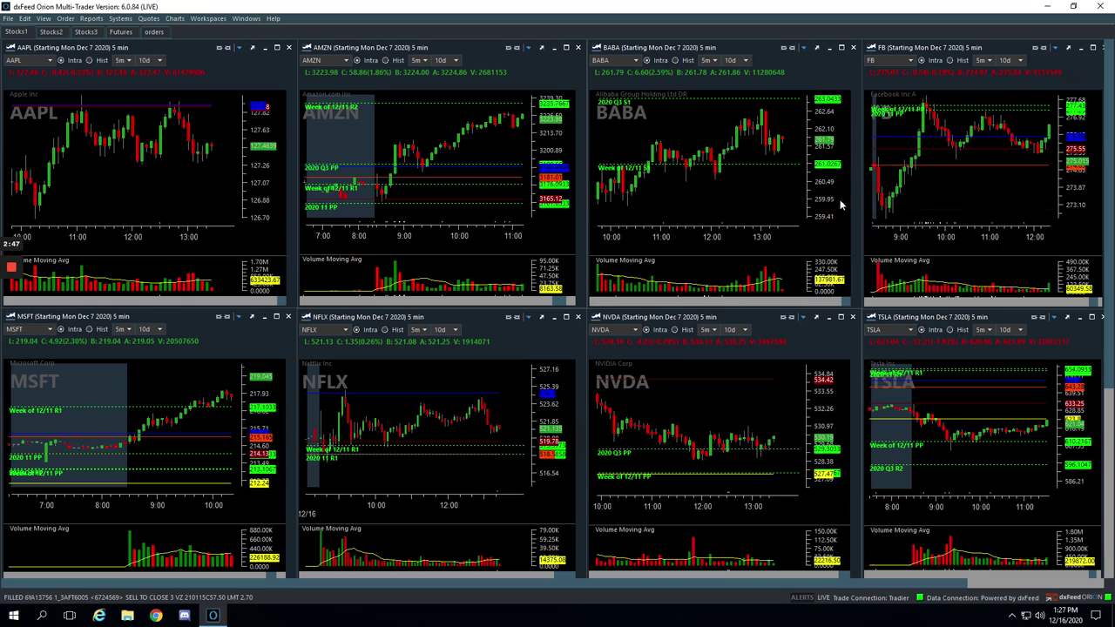
click(955, 148)
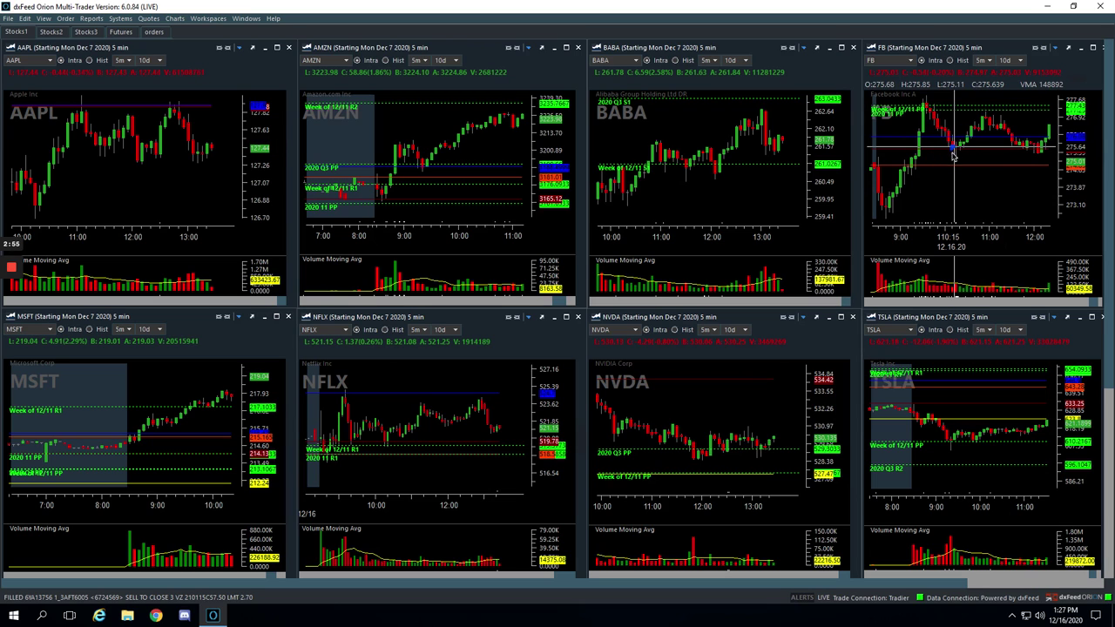
mouse_move(955, 149)
mouse_down()
mouse_move(983, 115)
mouse_move(1037, 147)
mouse_up()
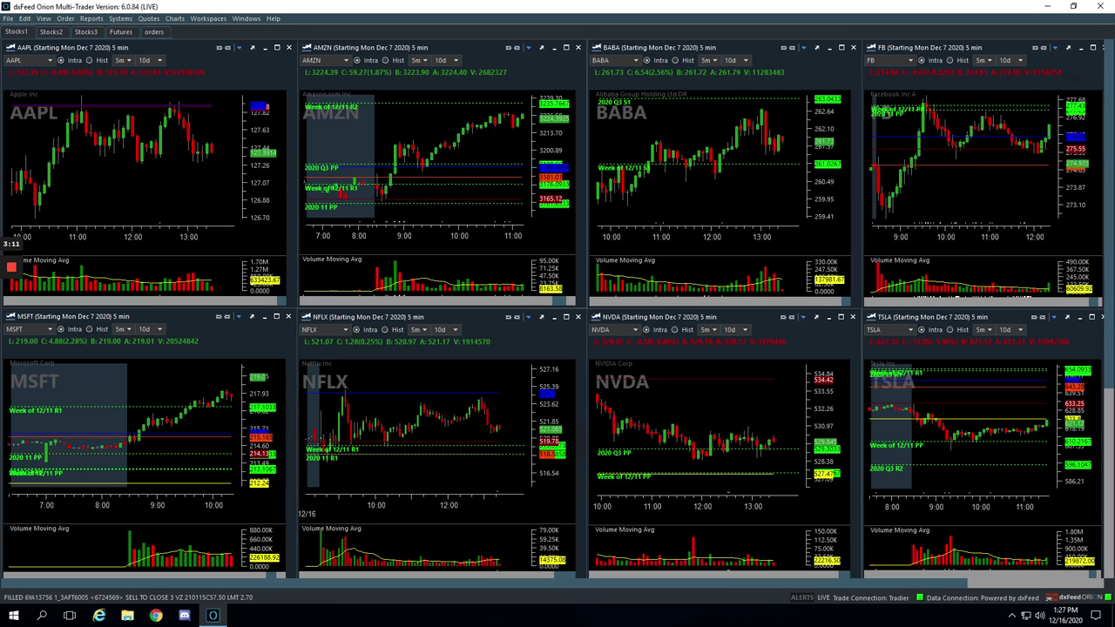
mouse_move(984, 113)
mouse_down()
mouse_move(991, 96)
mouse_move(1000, 107)
mouse_up()
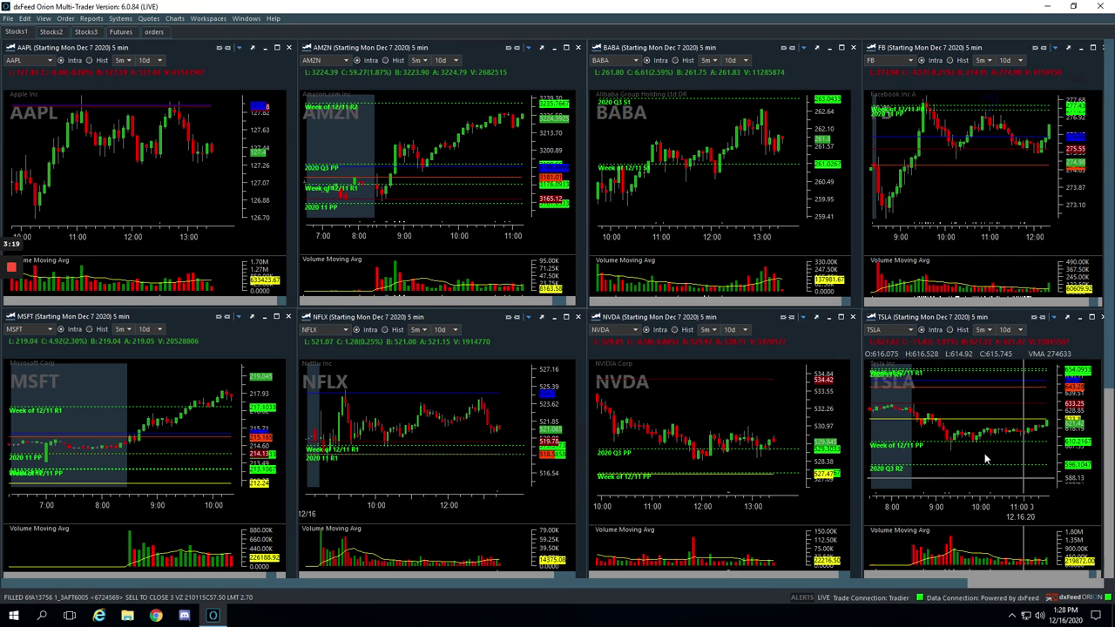
On Stocks2, pan the ROKU chart back to 8:00 and draw an arrow at the 9:35 entry
click(50, 31)
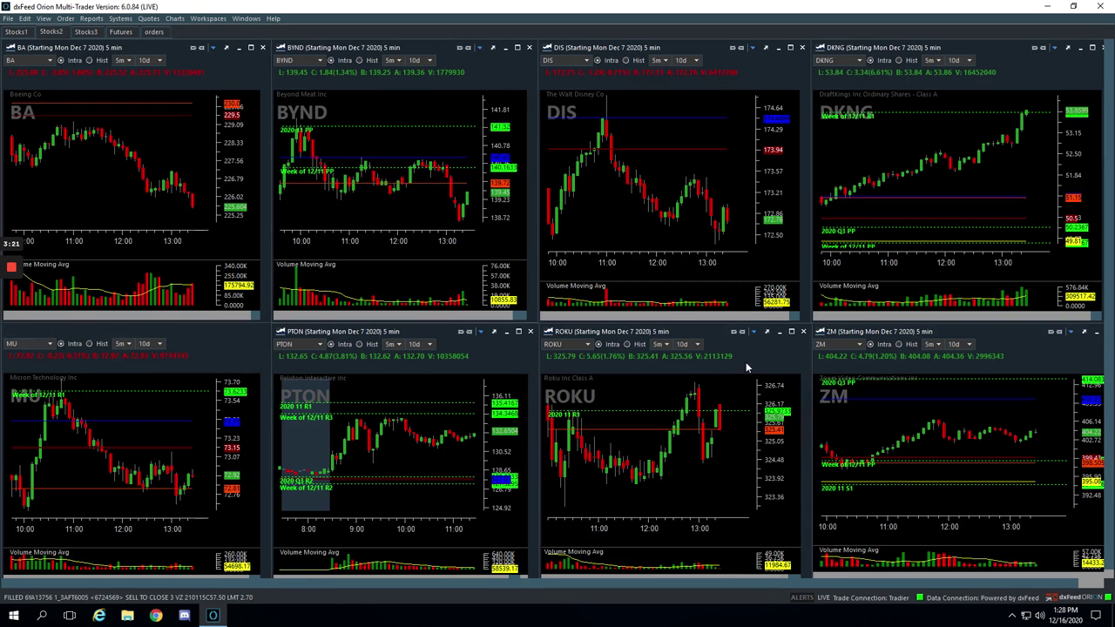
click(734, 472)
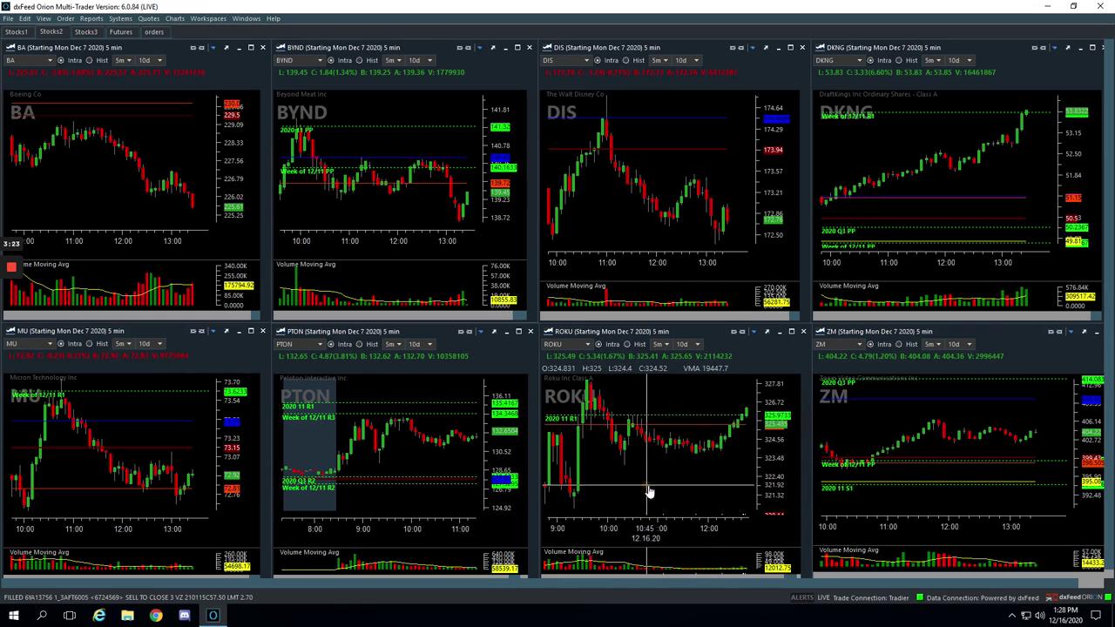
drag(660, 490, 699, 489)
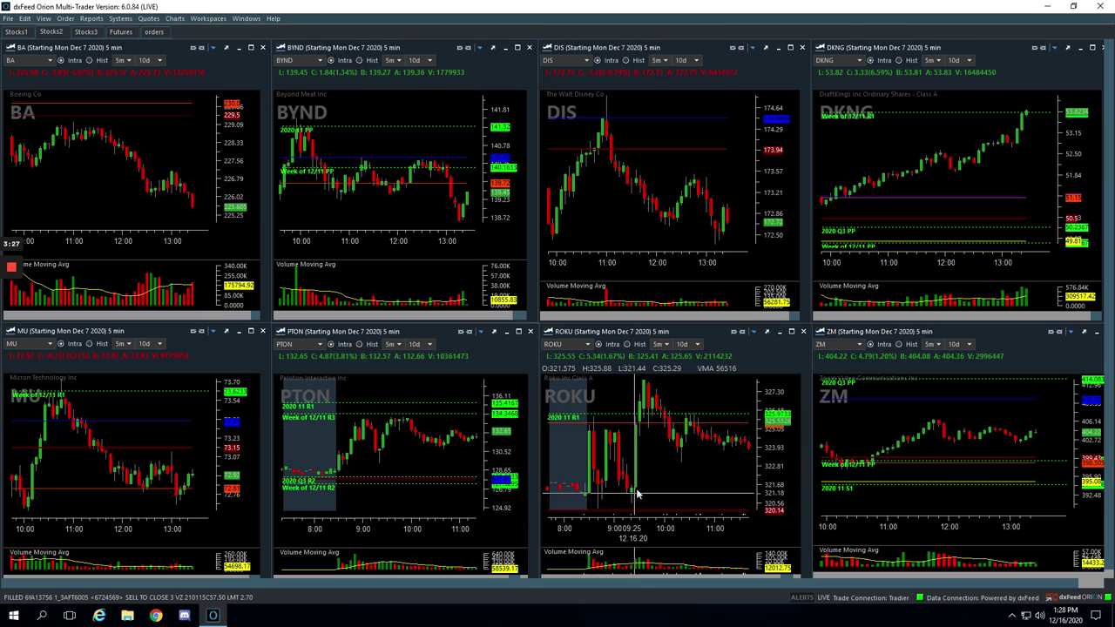
mouse_move(642, 407)
mouse_down()
mouse_move(655, 415)
mouse_move(684, 381)
mouse_move(676, 434)
mouse_up()
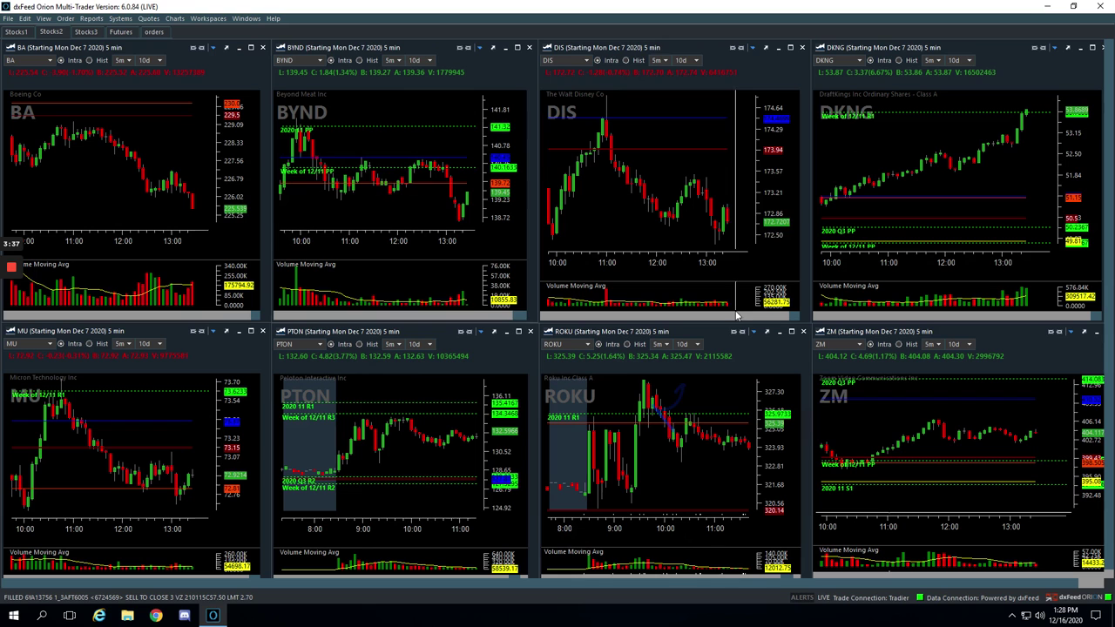
On the Futures charts, pan NQ+H21 back to 6:00, mark its entry and rise, then pan forward
click(131, 32)
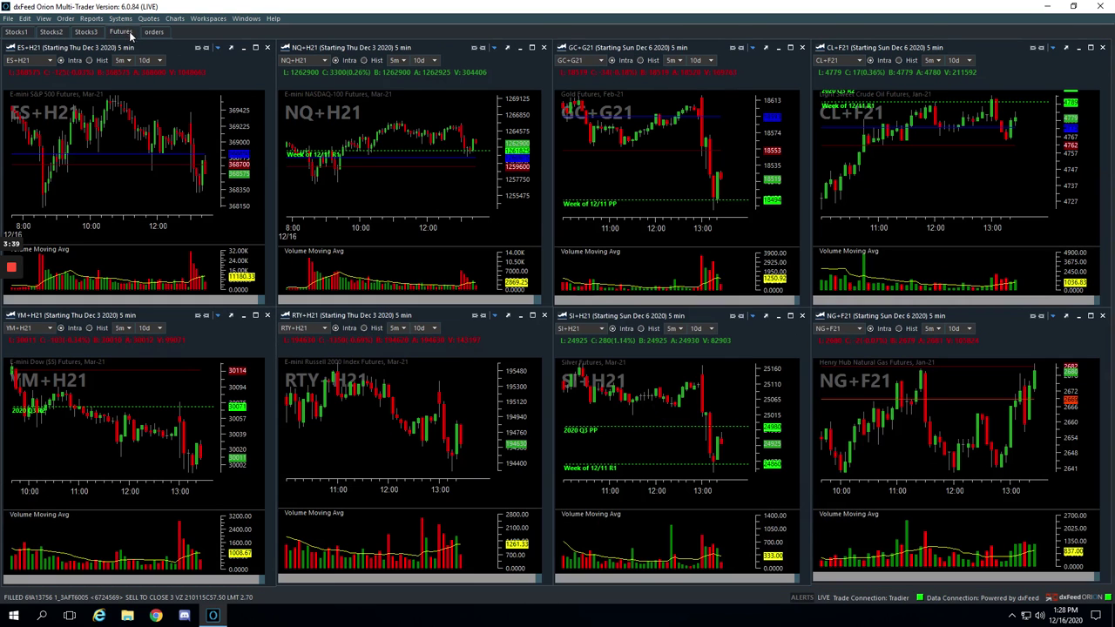
mouse_move(347, 190)
mouse_down()
mouse_move(398, 180)
mouse_move(409, 200)
mouse_move(436, 206)
mouse_move(336, 200)
mouse_move(391, 206)
mouse_move(342, 180)
mouse_up()
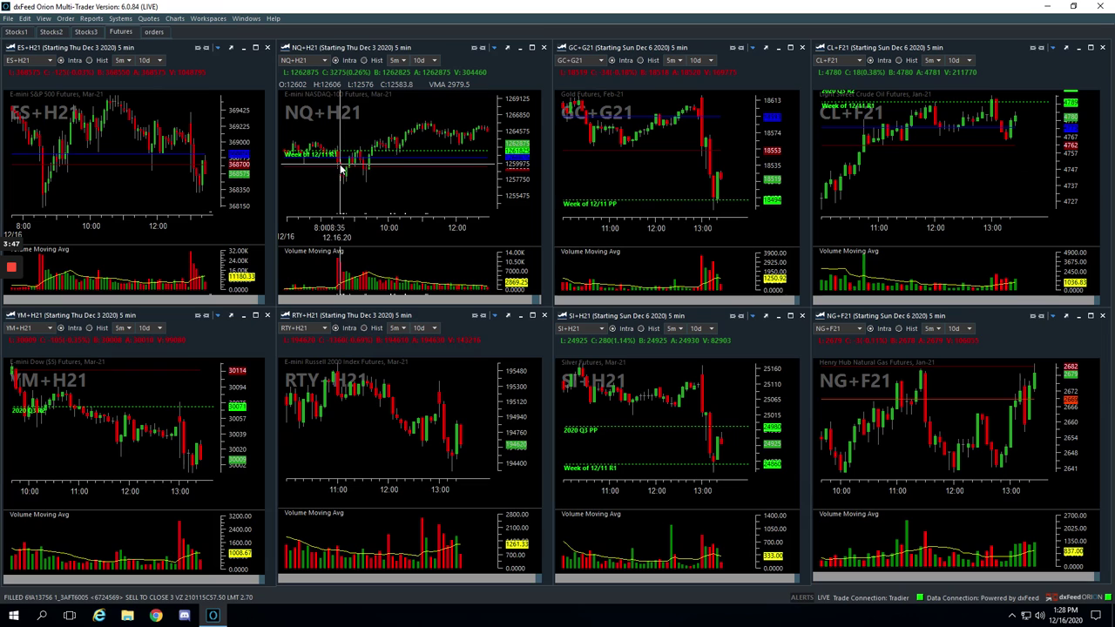
mouse_move(340, 161)
mouse_down()
mouse_move(363, 176)
mouse_move(370, 146)
mouse_up()
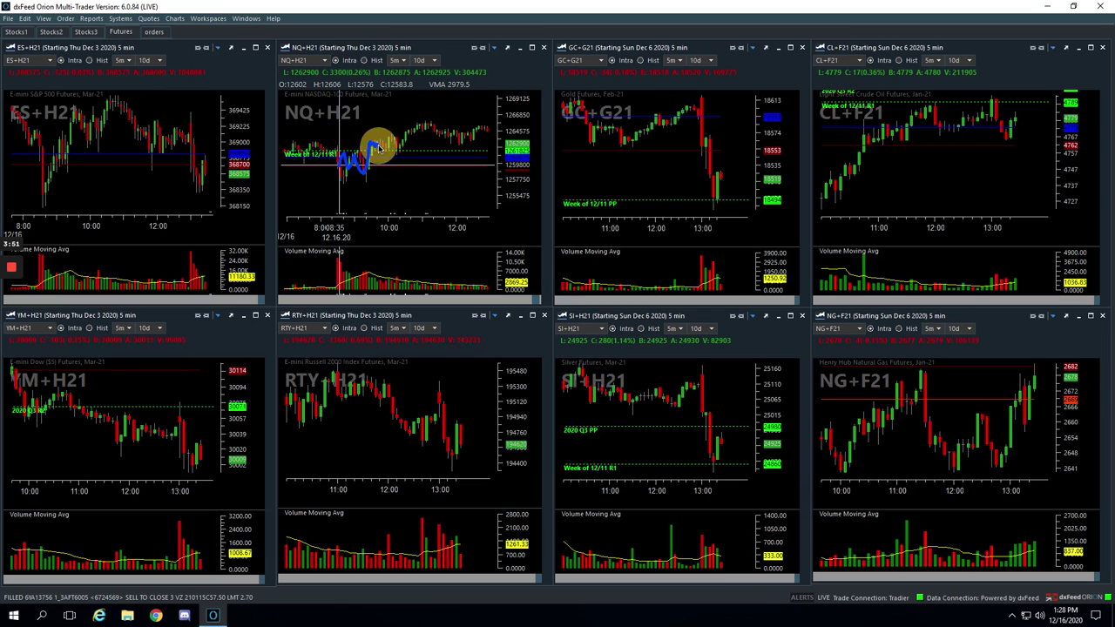
drag(384, 150, 433, 124)
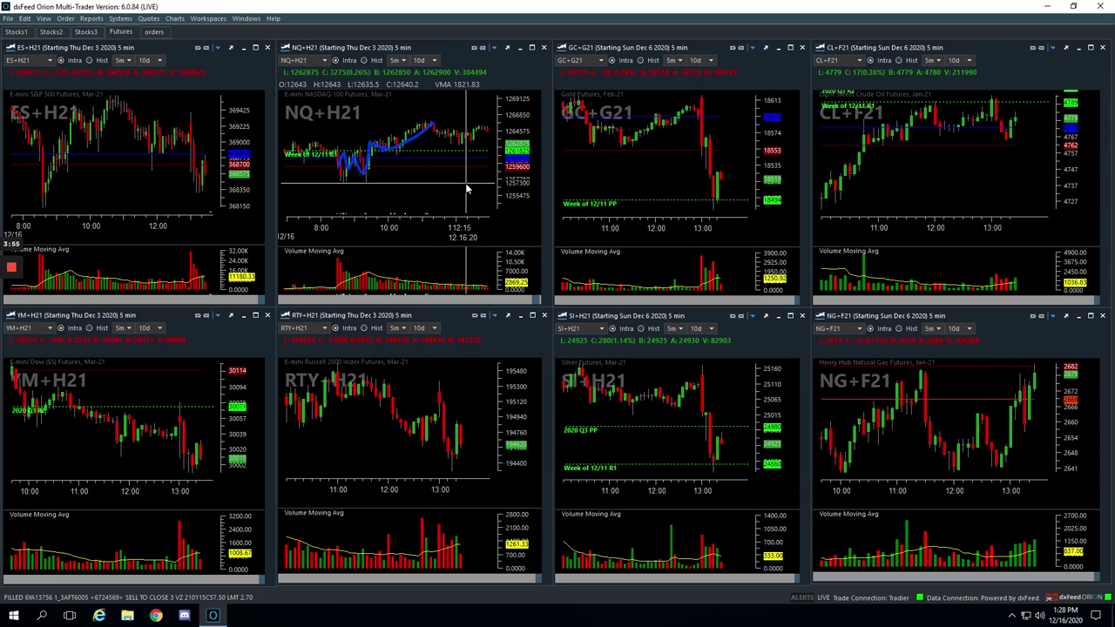
drag(466, 189, 419, 182)
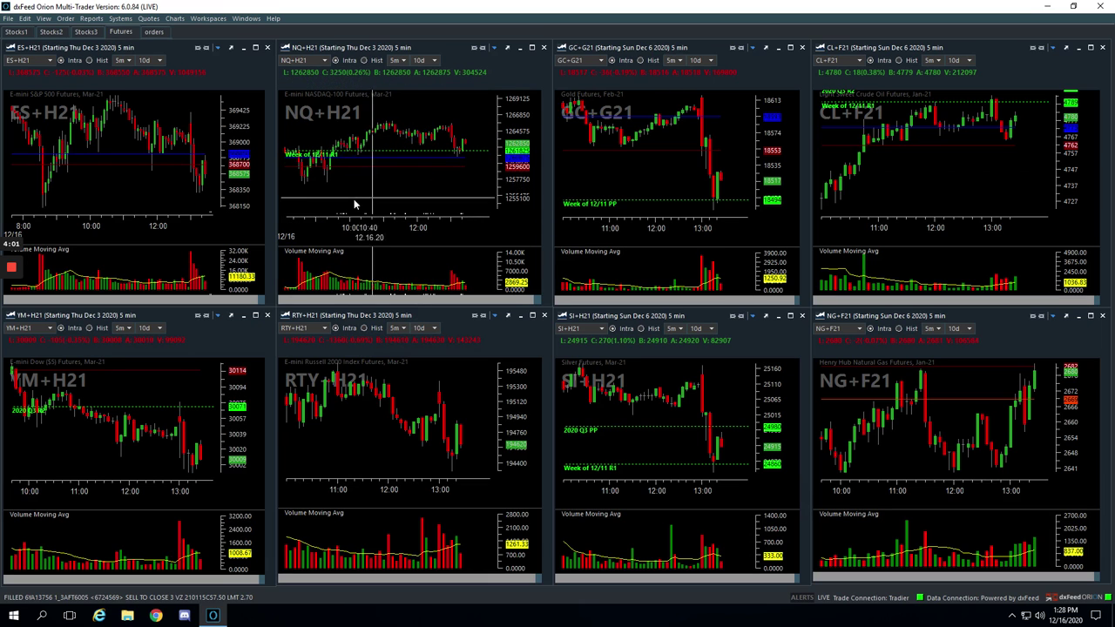
On the Stocks1 charts, scroll the BABA chart back and mark its entry point
click(54, 32)
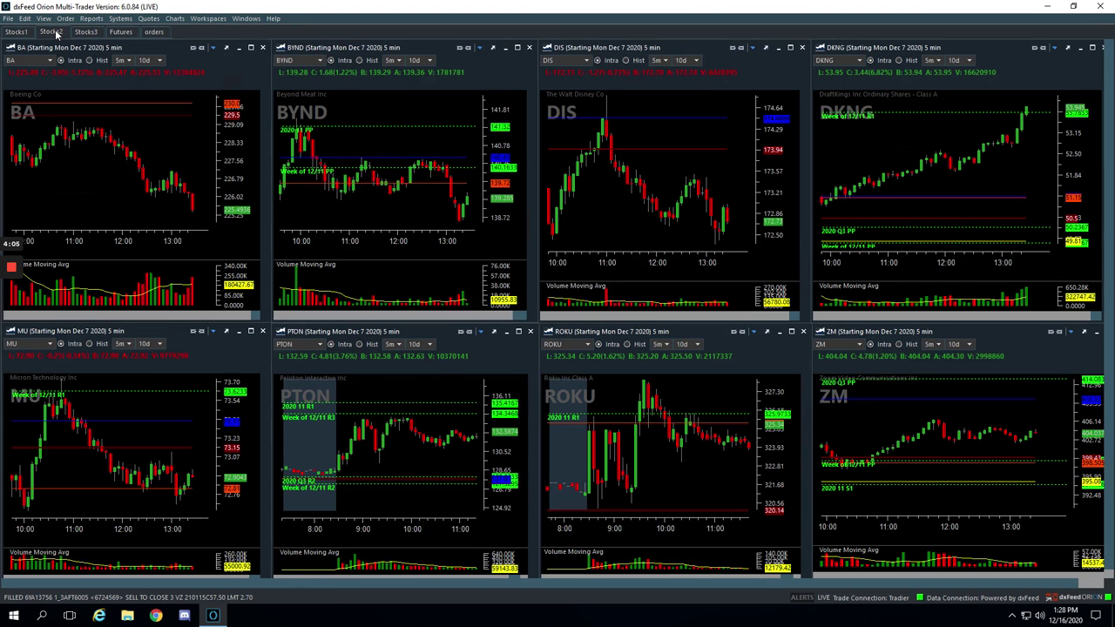
click(16, 33)
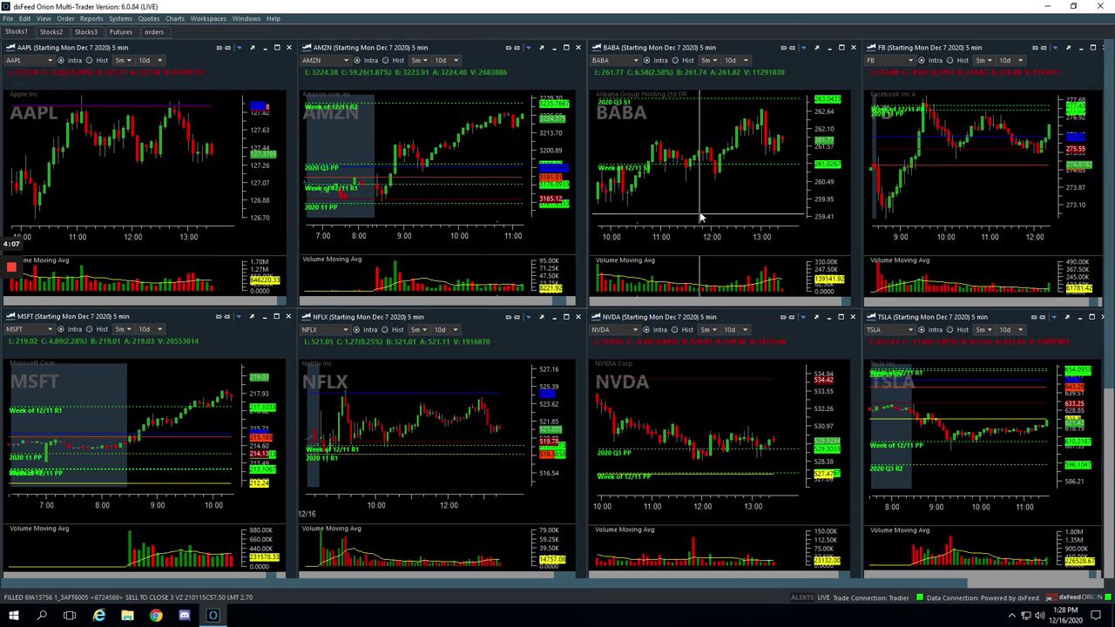
scroll(781, 209, up, 3)
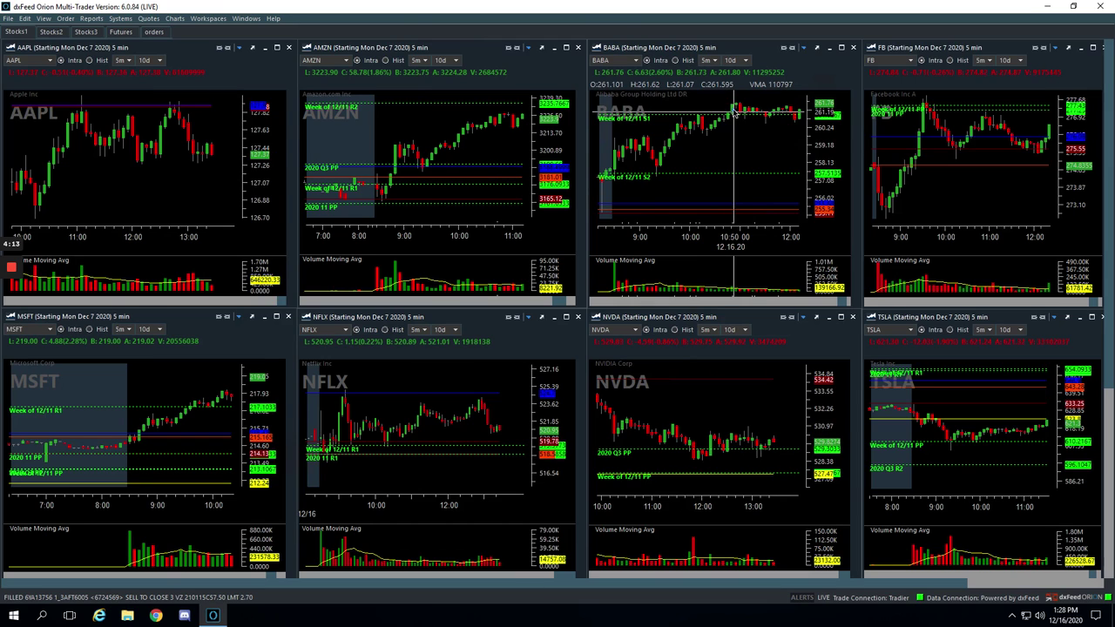
mouse_move(736, 111)
mouse_down()
mouse_move(759, 116)
mouse_move(772, 142)
mouse_move(709, 135)
mouse_move(727, 138)
mouse_move(771, 106)
mouse_up()
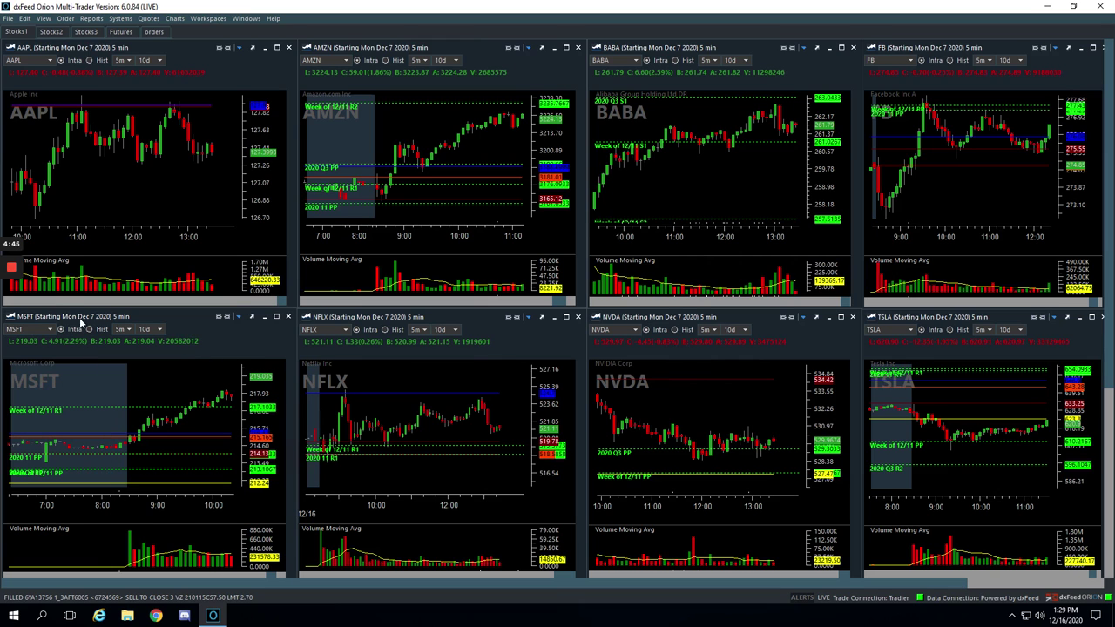
mouse_move(12, 271)
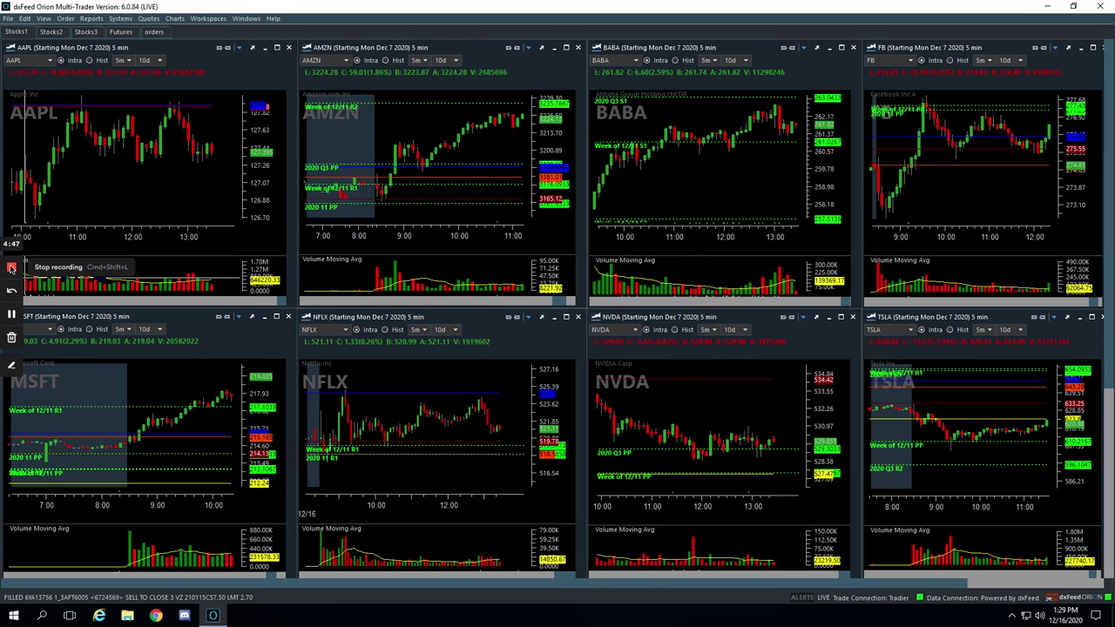